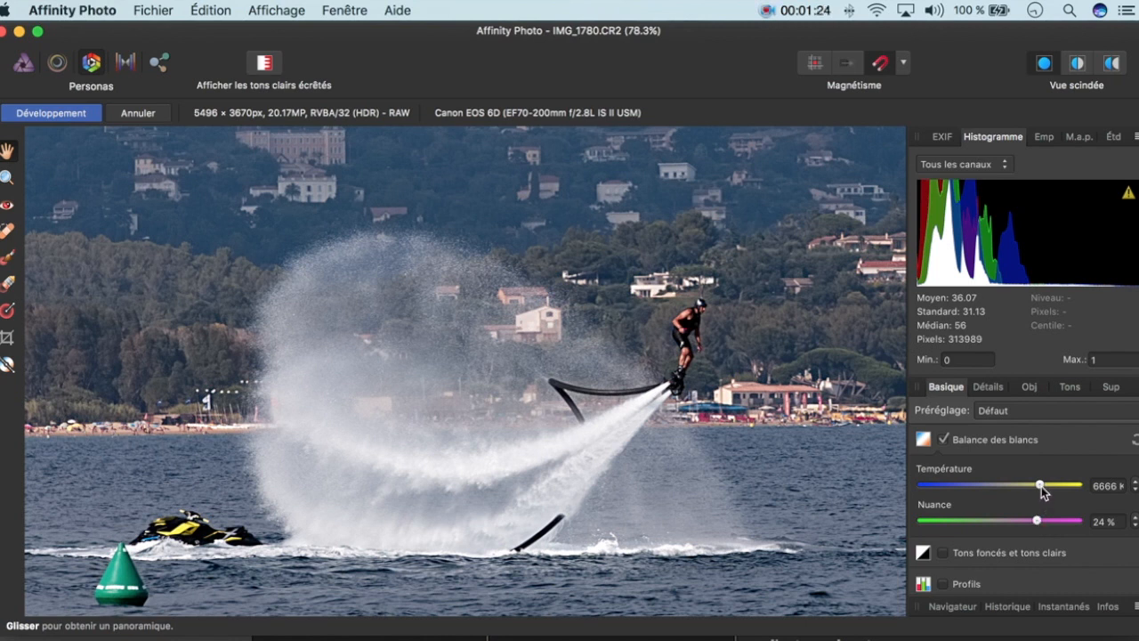
Step: Warm the photo by raising the white balance temperature to about 7855 K
scroll(1041, 486, down, 1)
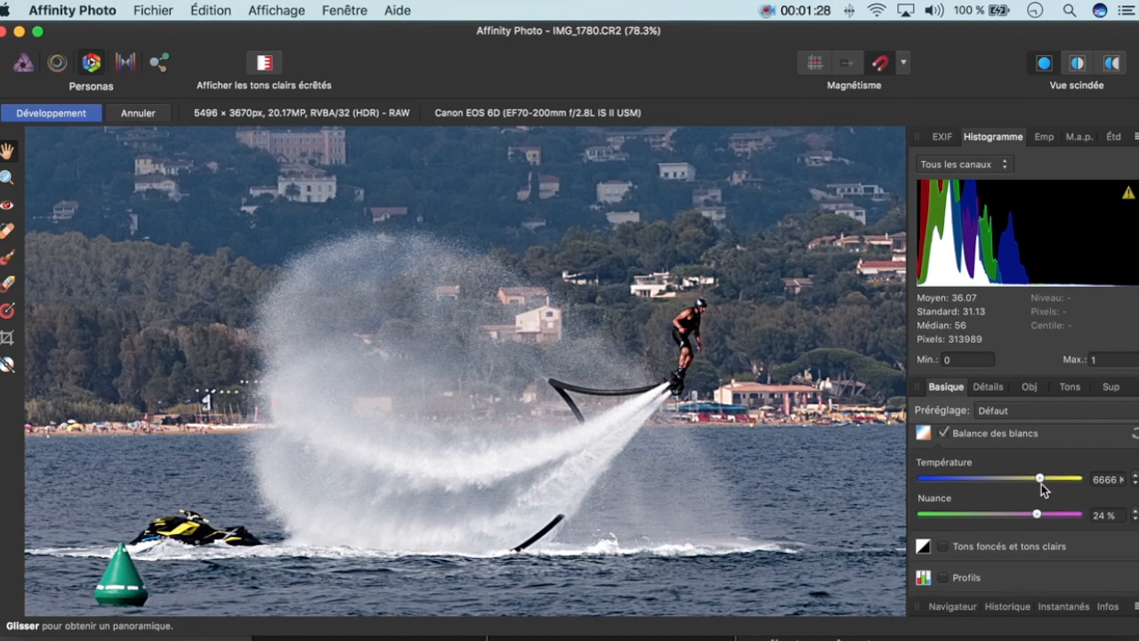
drag(1041, 479, 1050, 479)
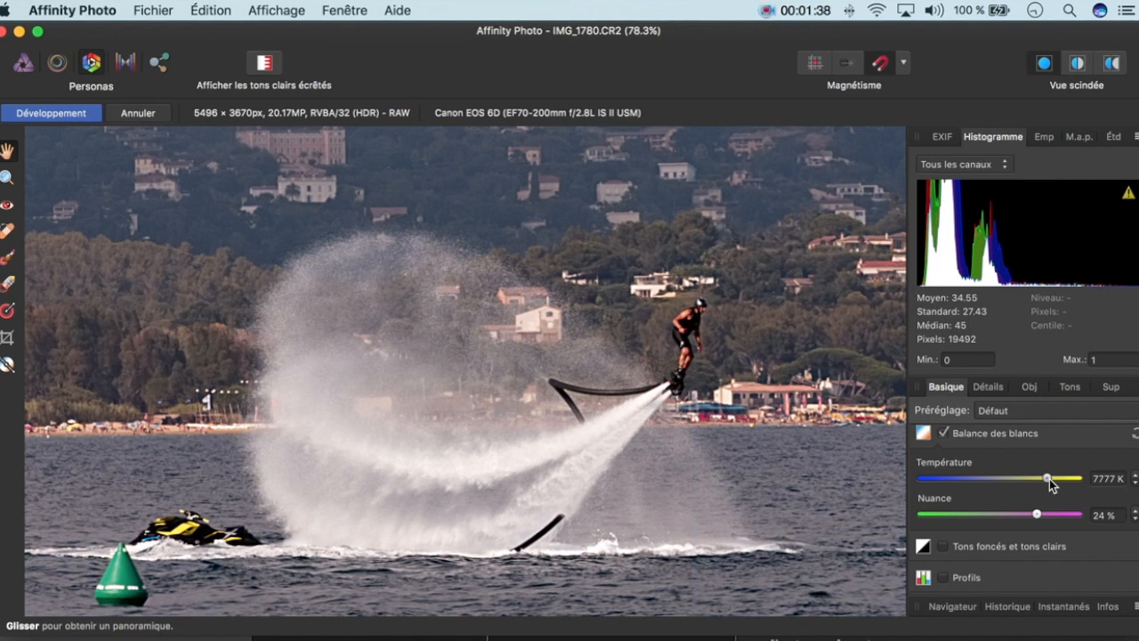
click(1049, 479)
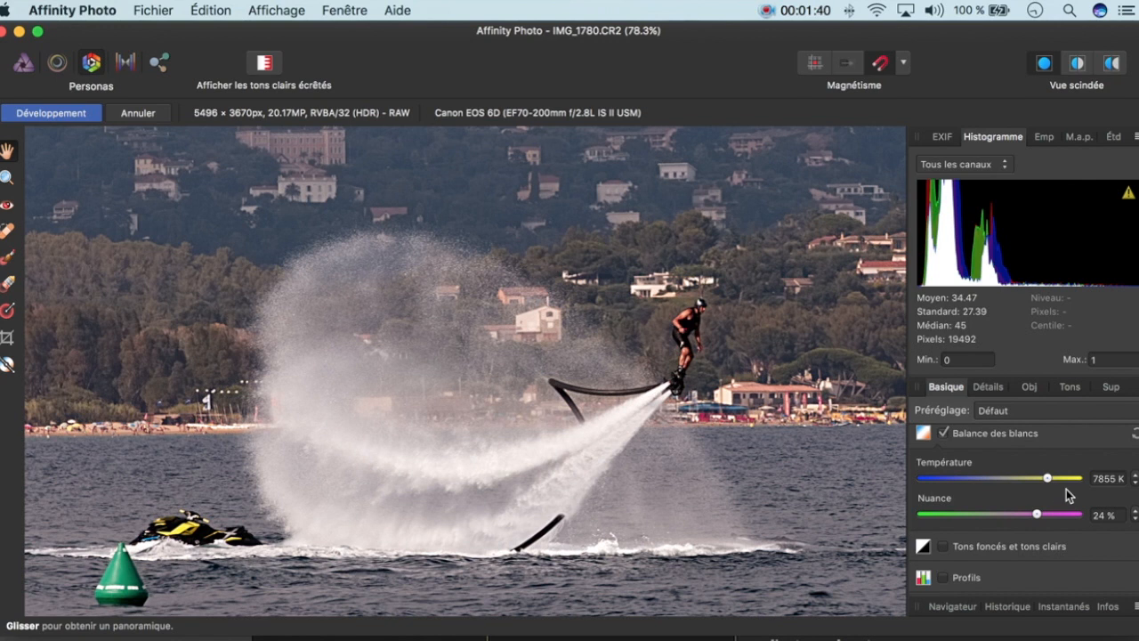
Step: Fine-tune the white balance temperature in small increments to about 7581 K
click(1135, 482)
click(1135, 482)
click(1134, 483)
click(1134, 475)
click(1134, 475)
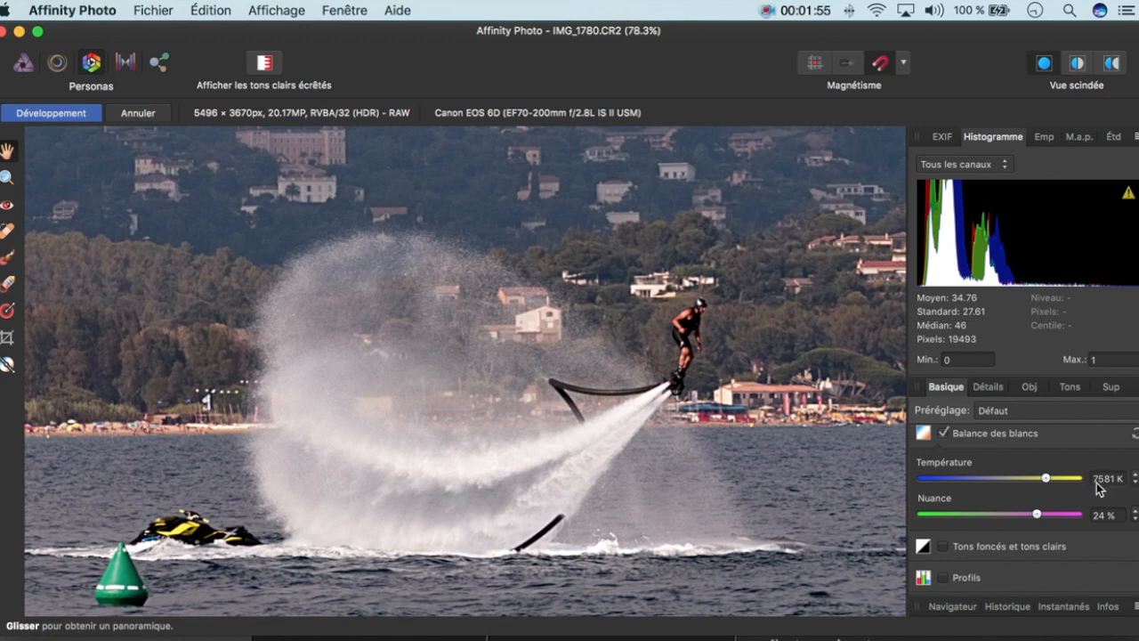
Step: Cool the photo by lowering the white balance temperature to about 5148 K and the tint to 17 %
drag(1047, 479, 1030, 484)
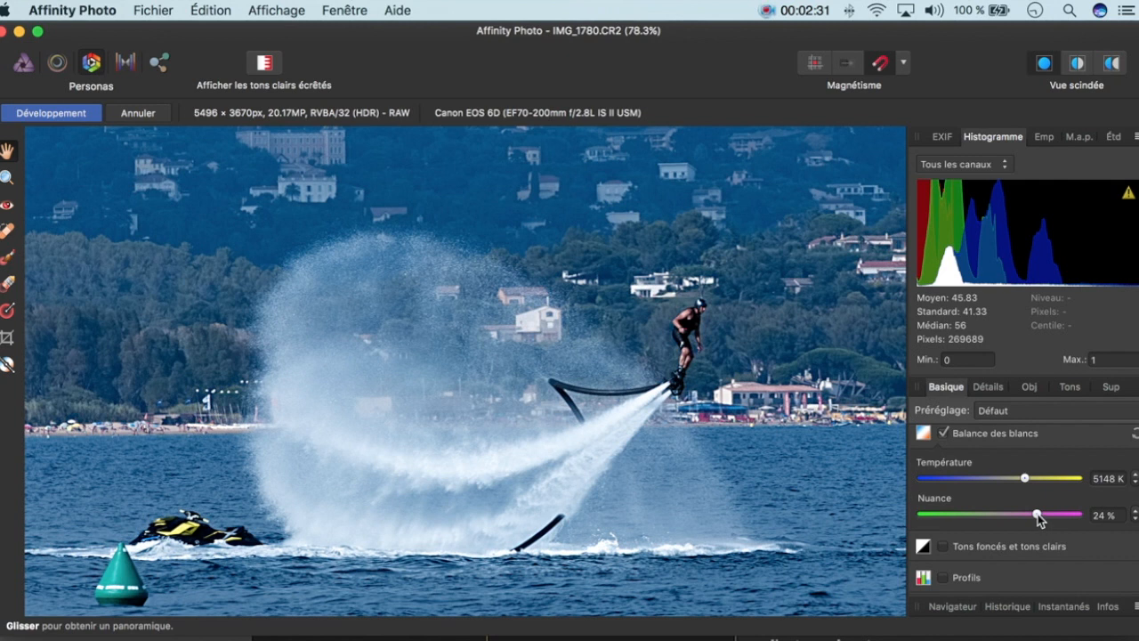
mouse_move(1039, 518)
mouse_down()
mouse_move(1056, 524)
mouse_move(1027, 517)
mouse_up()
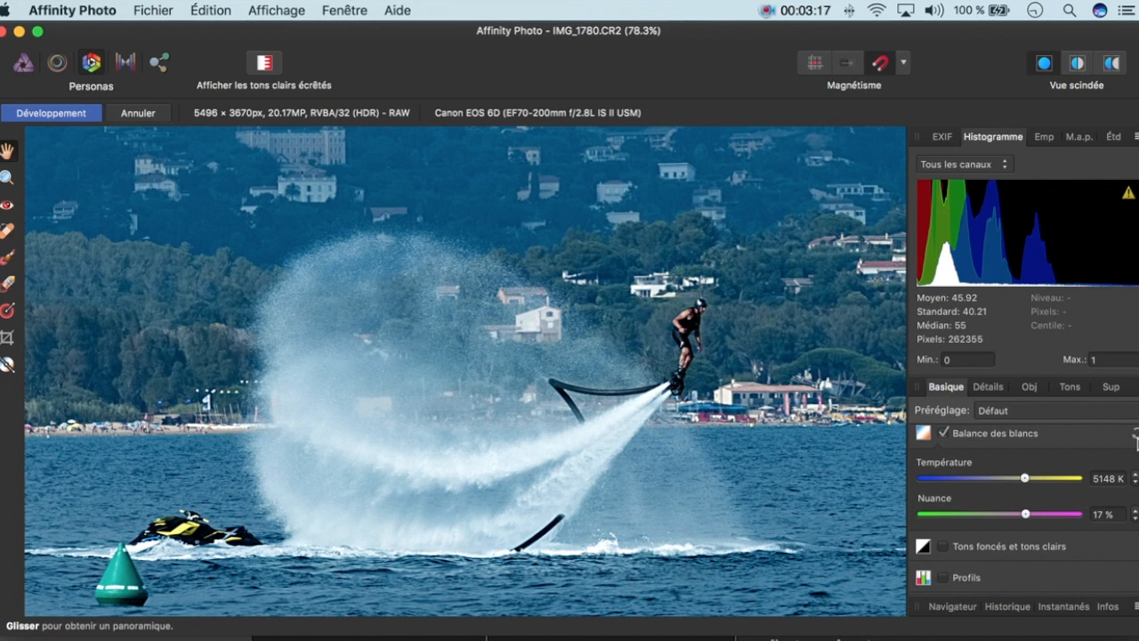
Step: Reset the white balance settings and disable the white balance adjustment
click(1137, 437)
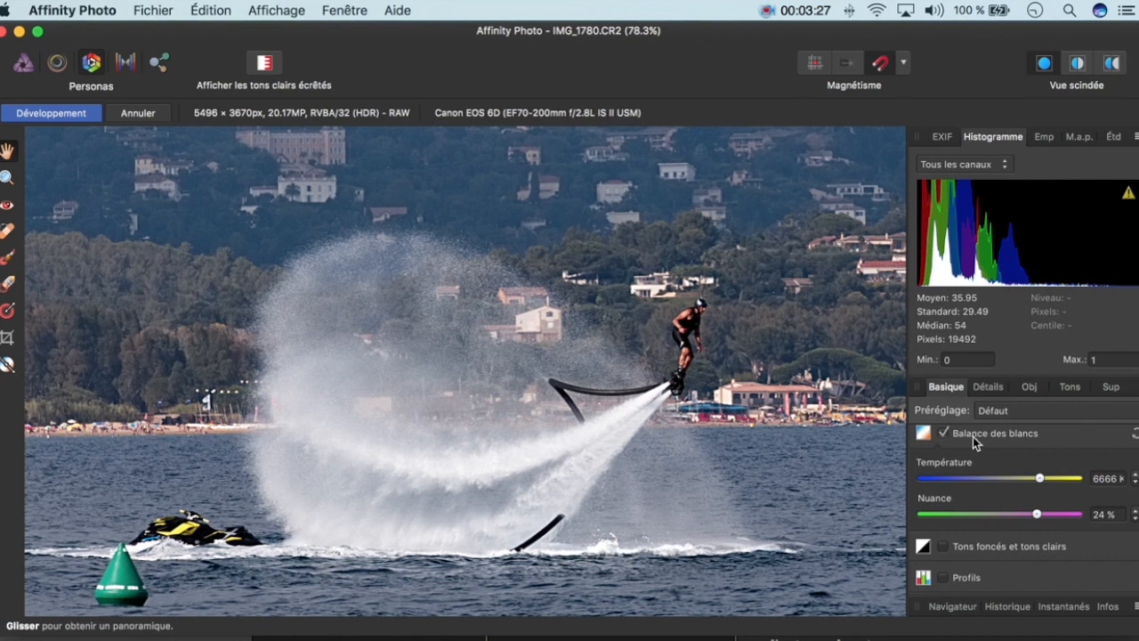
click(948, 436)
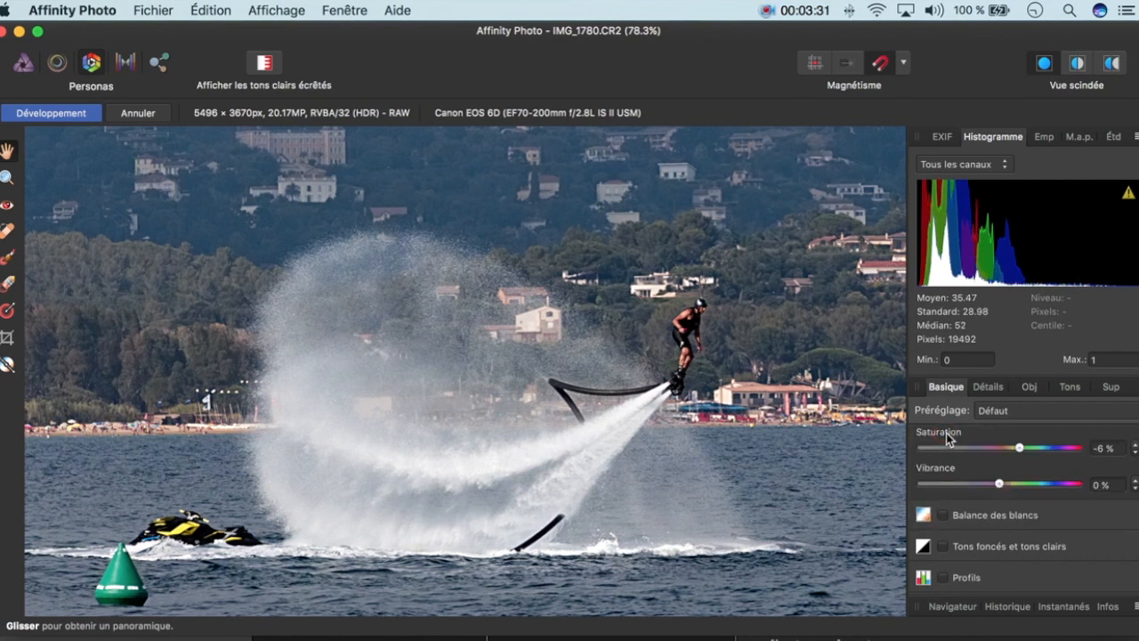
scroll(947, 438, up, 2)
scroll(946, 433, down, 2)
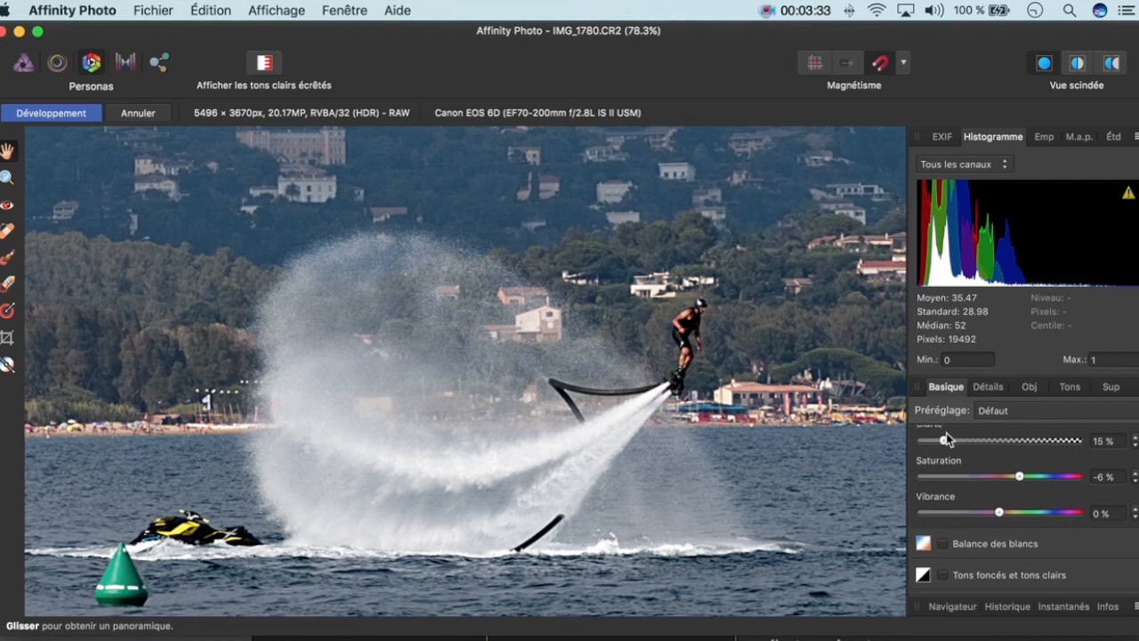
scroll(946, 433, up, 1)
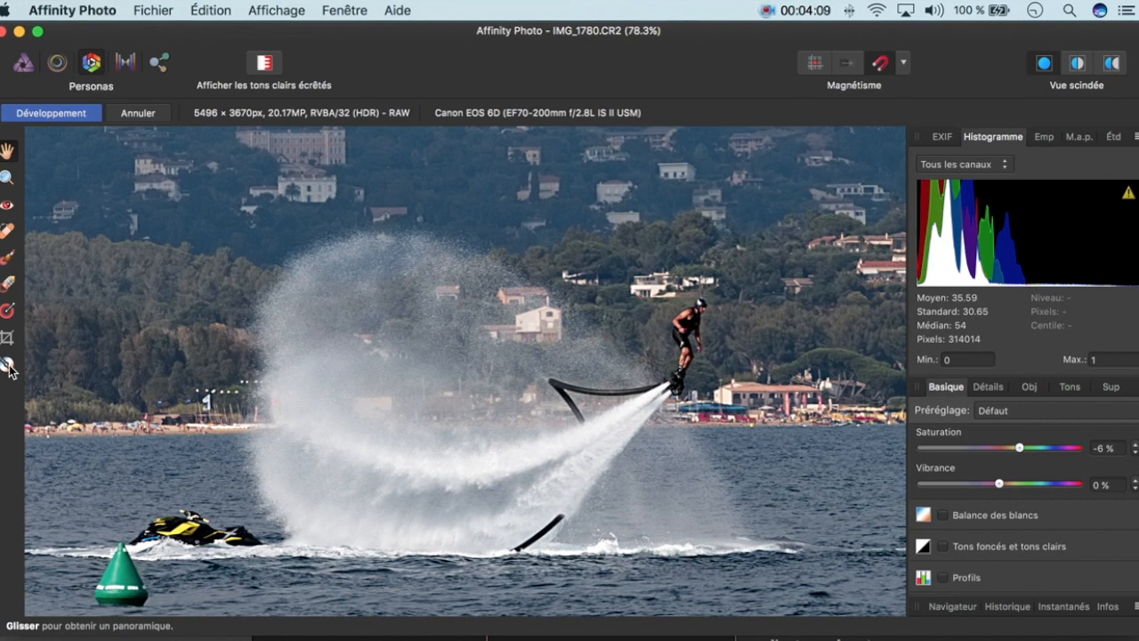
Step: Sample several white points on the pale house behind the water spray with the White Balance tool
click(9, 367)
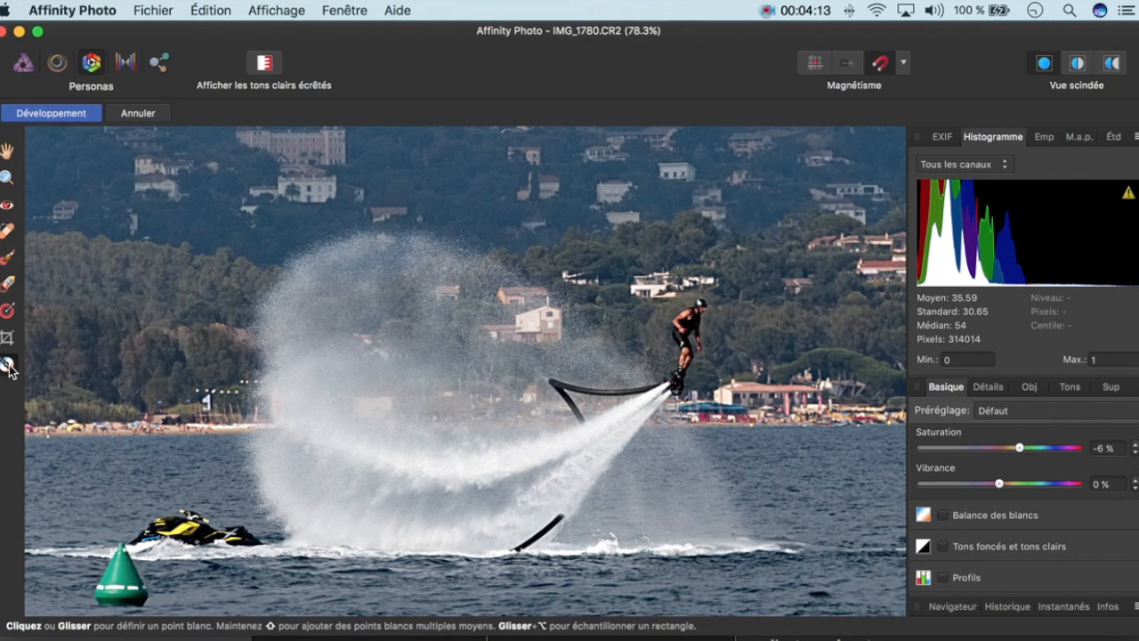
click(8, 366)
click(529, 321)
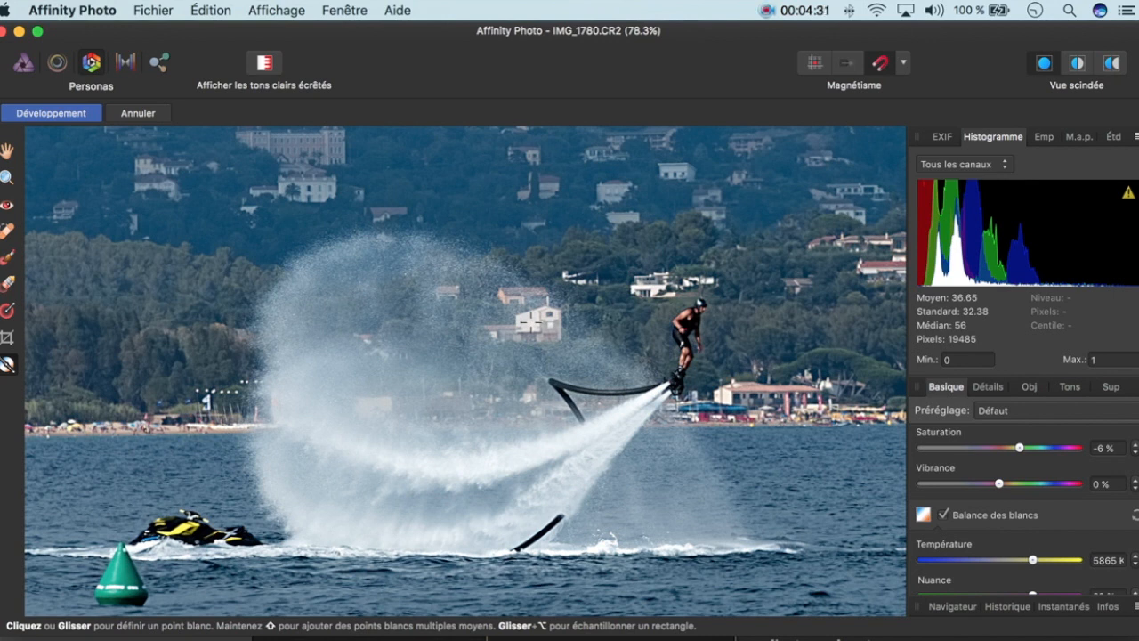
click(531, 322)
click(532, 322)
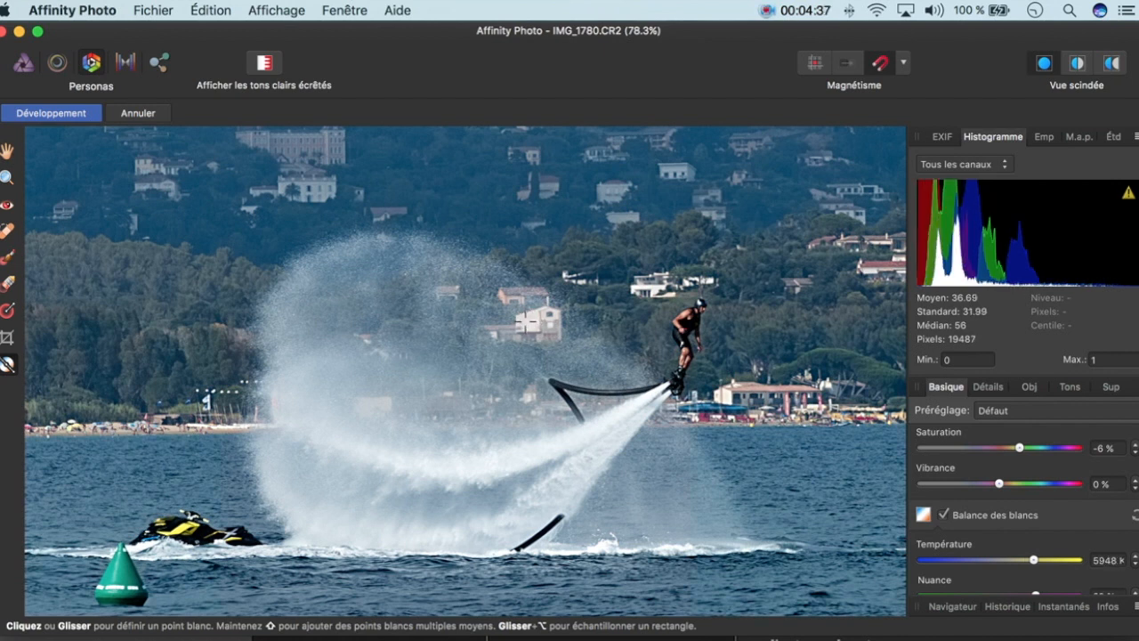
click(522, 318)
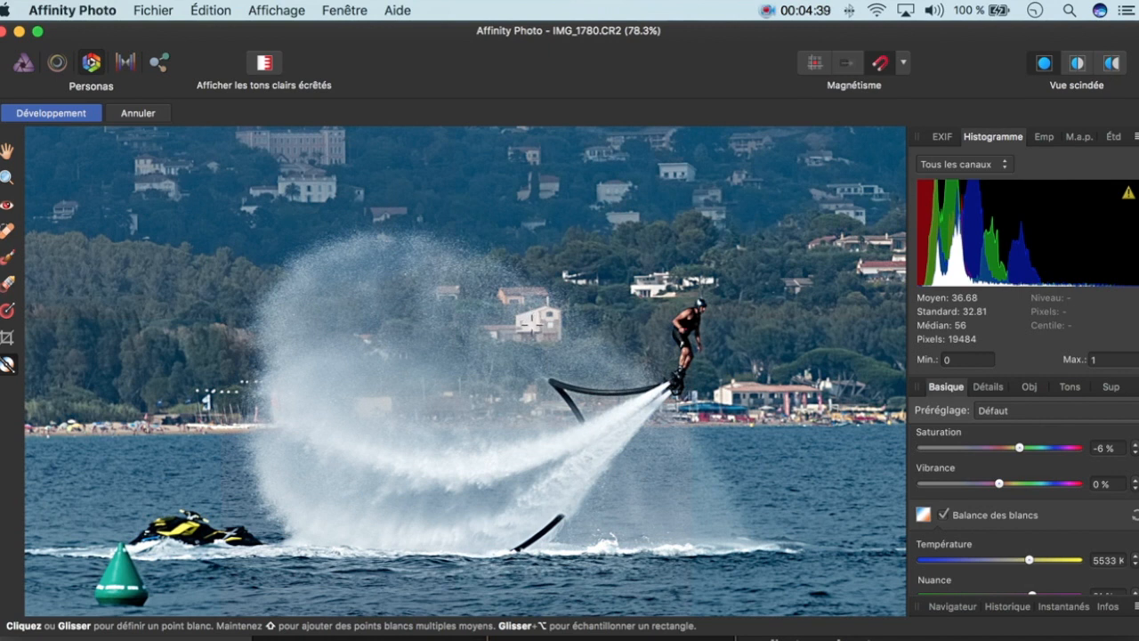
click(538, 326)
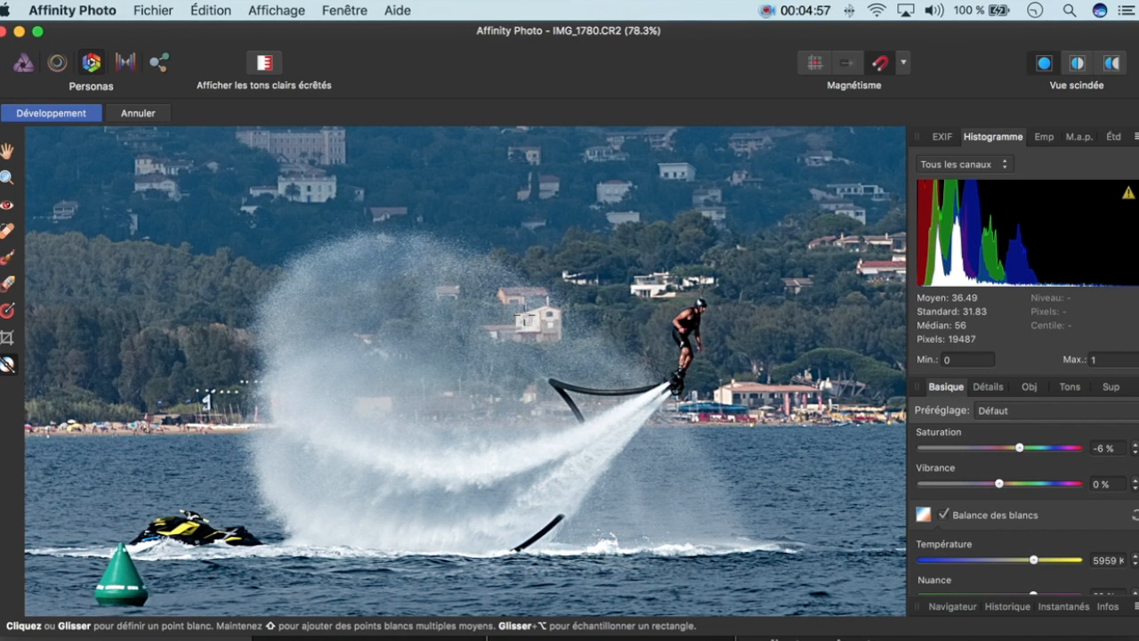
click(518, 316)
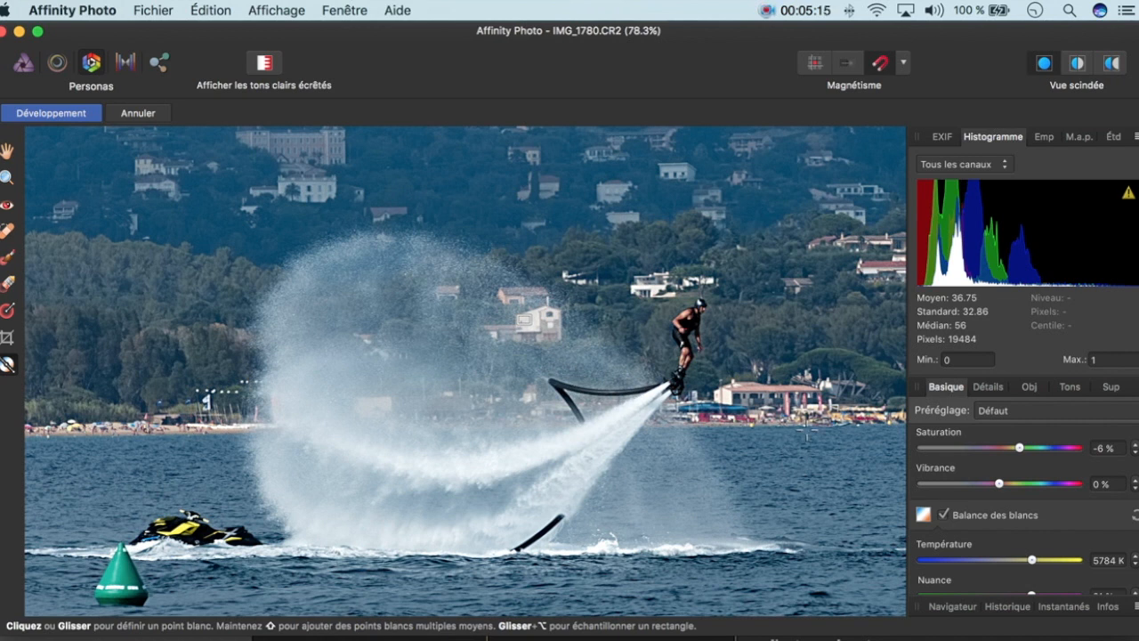
Step: Turn off the white balance correction set by the sampled white point
scroll(947, 454, up, 1)
scroll(948, 458, down, 3)
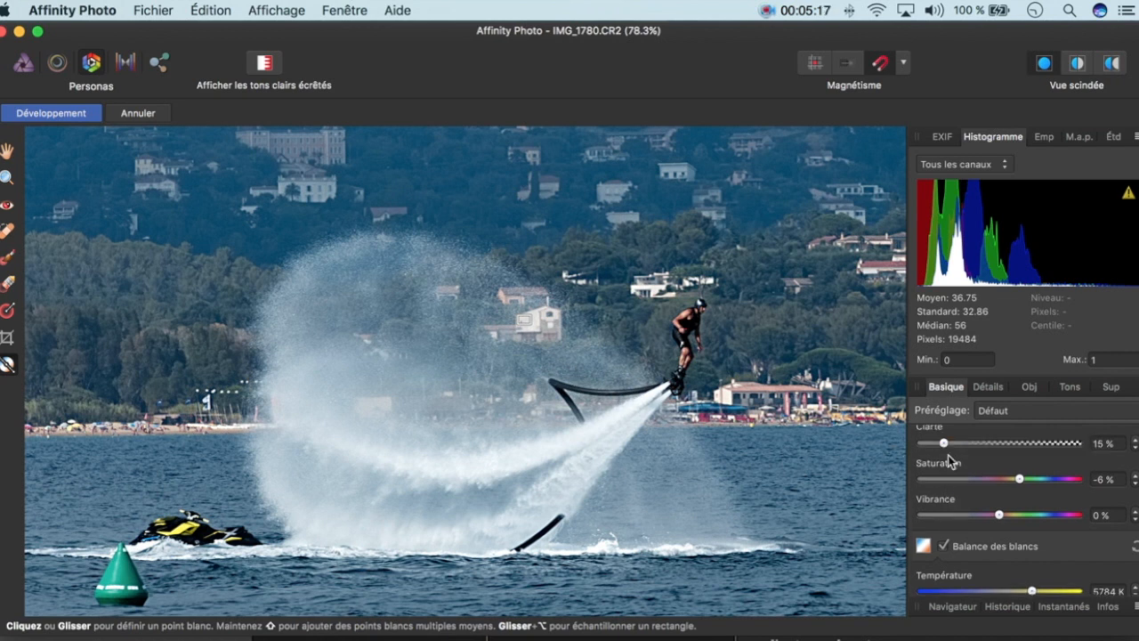
click(945, 461)
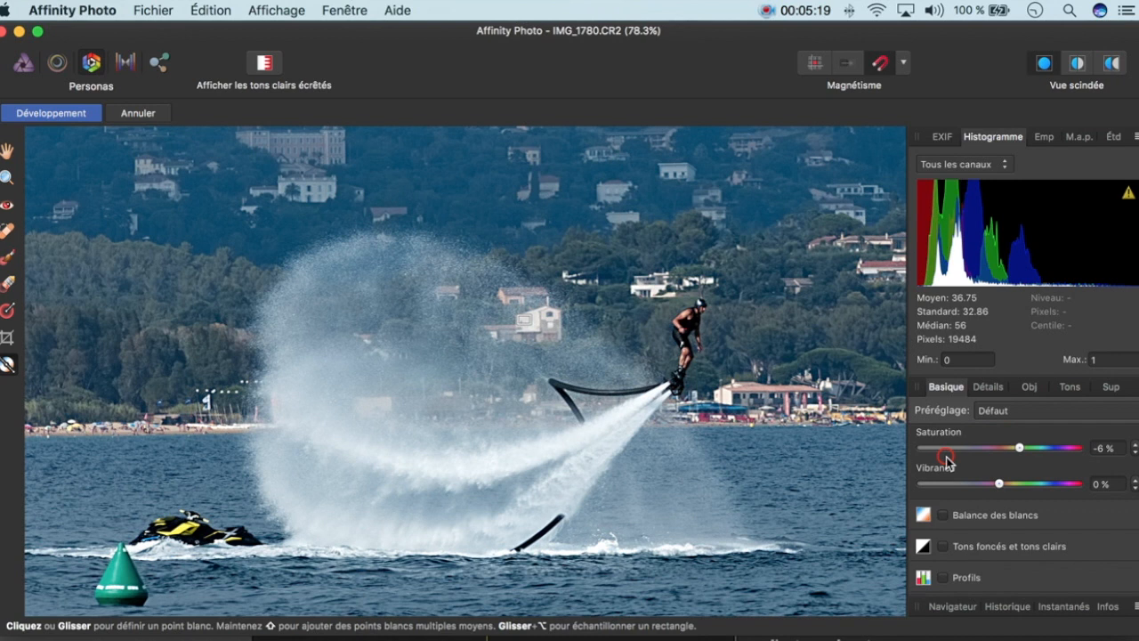
Step: Enable the shadows and highlights adjustment and raise the shadows to about 49 %
scroll(948, 461, down, 1)
scroll(948, 468, up, 1)
click(946, 545)
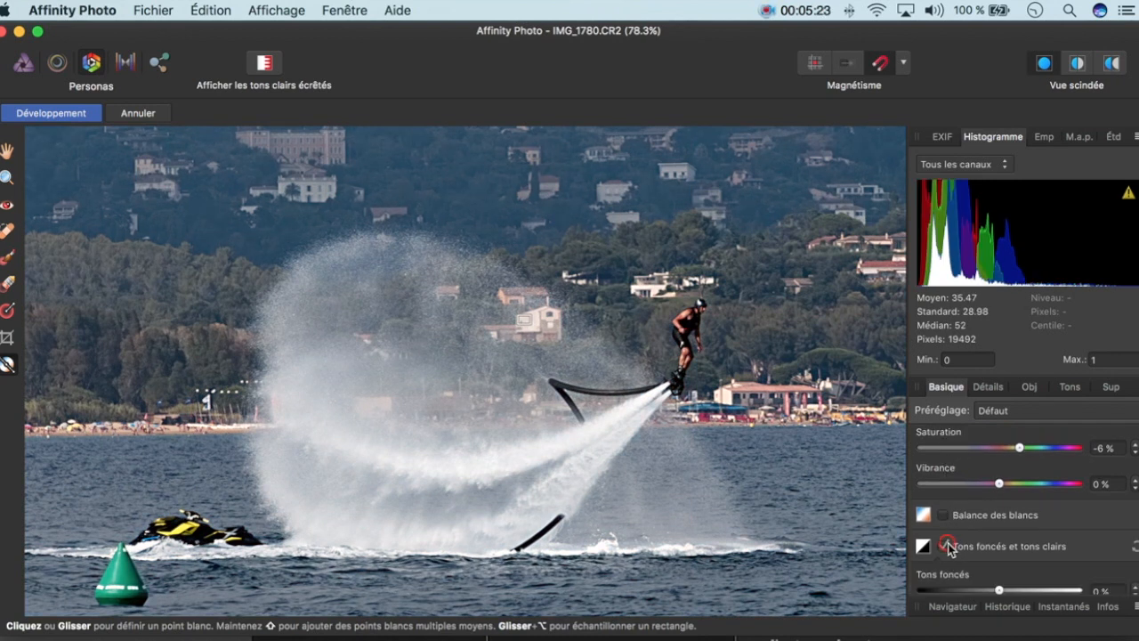
scroll(947, 544, down, 3)
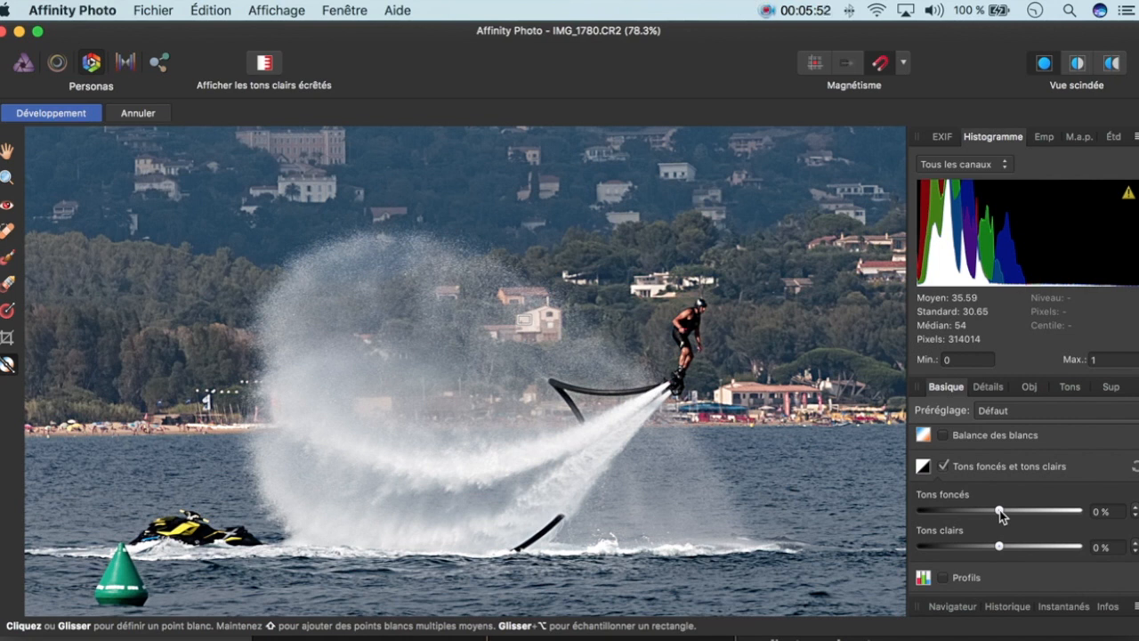
click(1000, 512)
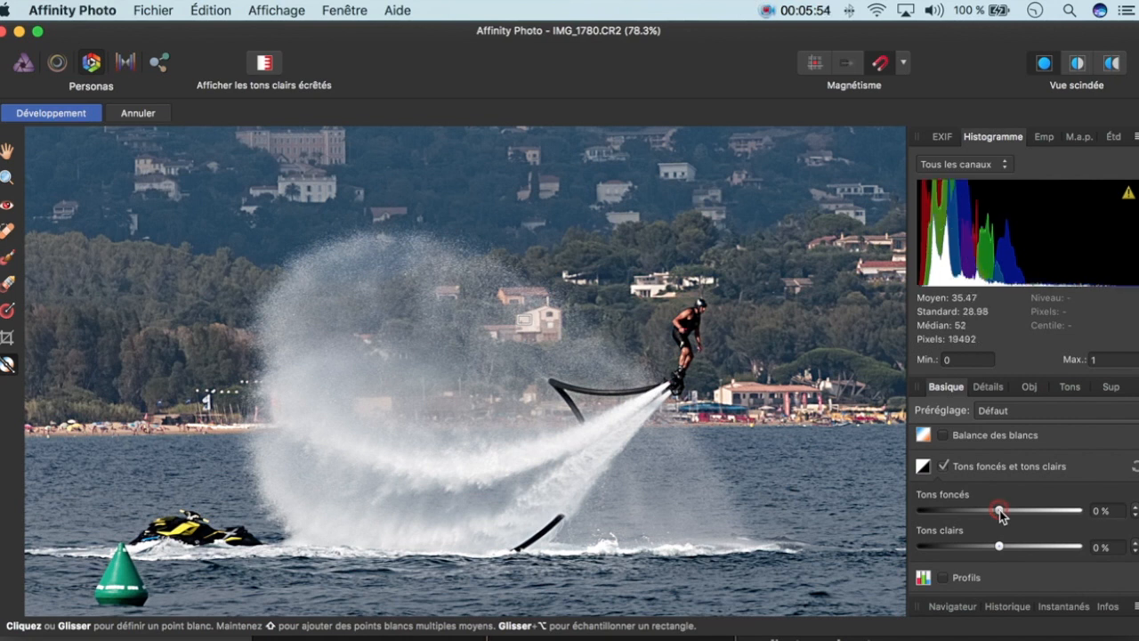
drag(1000, 512, 1036, 518)
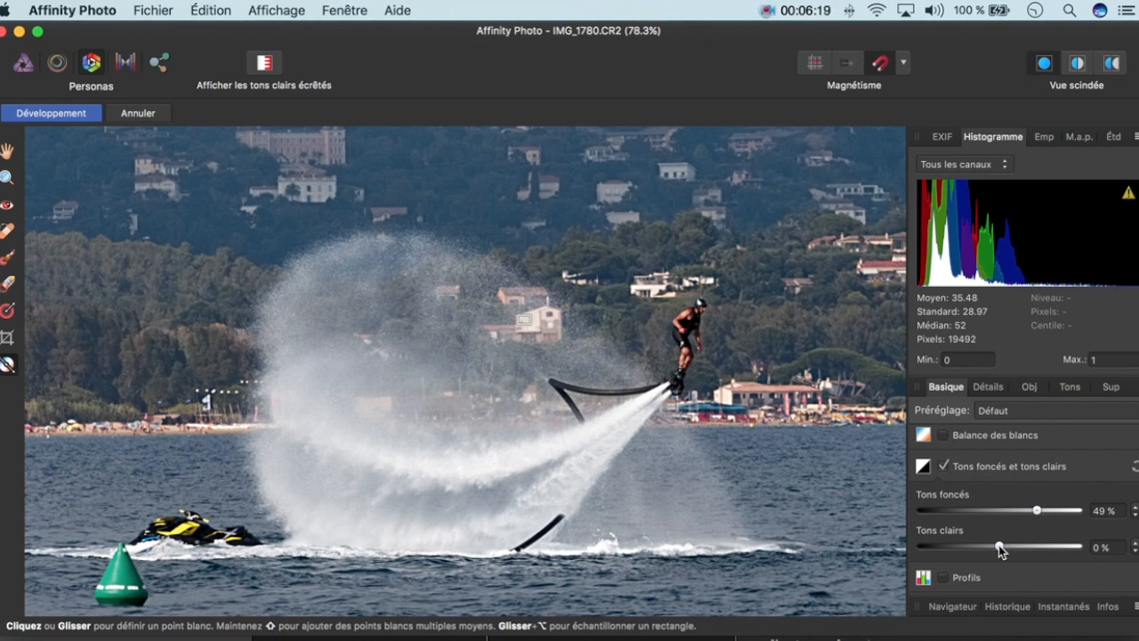
Step: Try the highlights at -100 %, and bring them back up to about 3 %
drag(1001, 549, 916, 553)
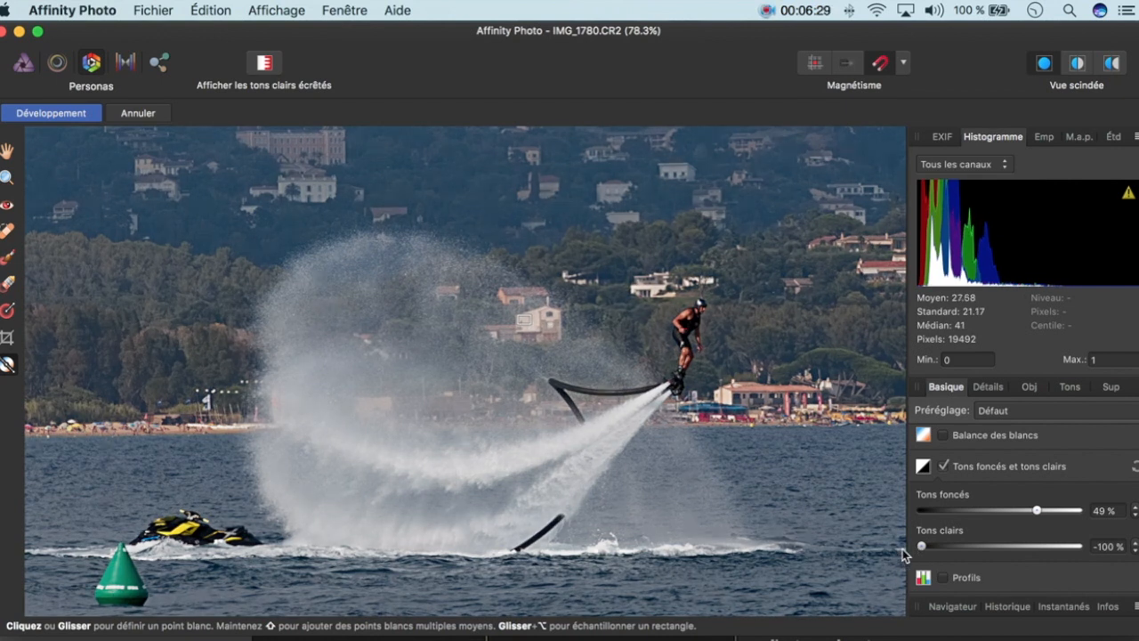
drag(921, 550, 1002, 547)
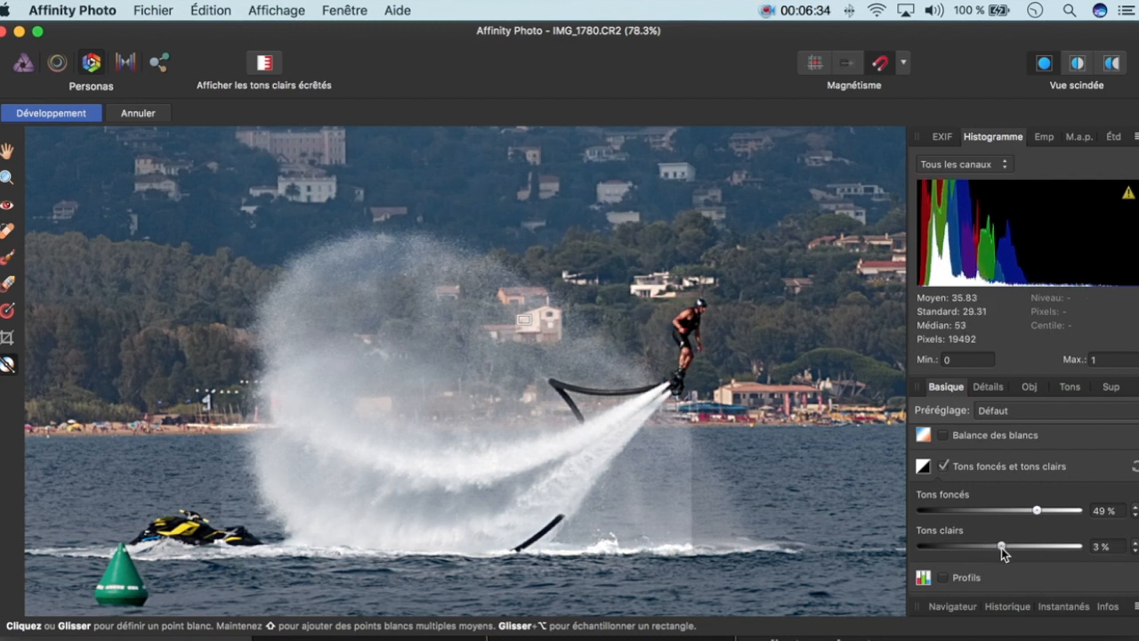